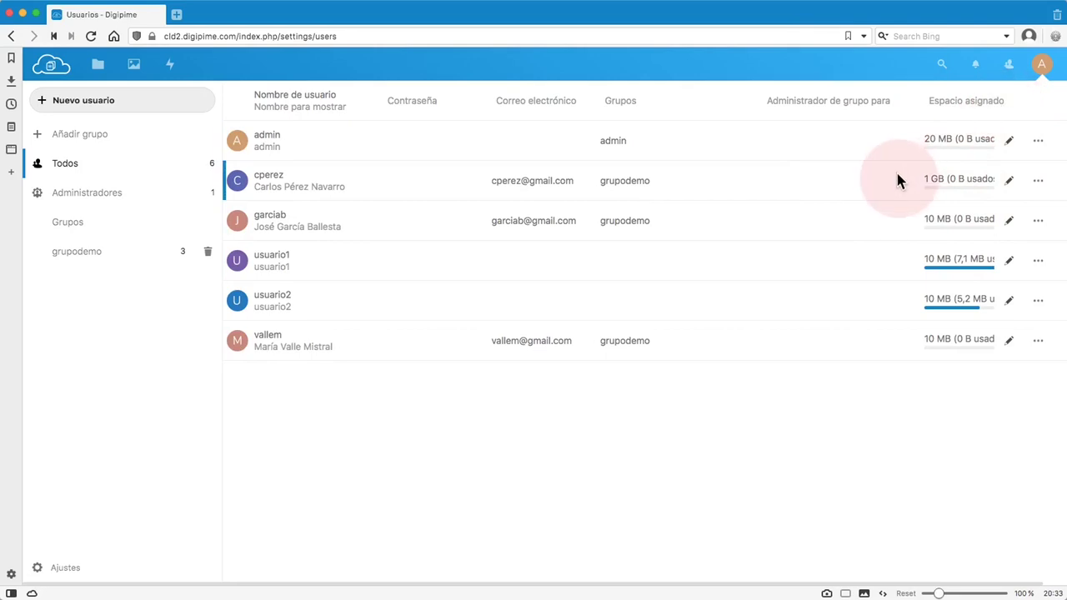
Step: Set the assigned storage quota of the user directly below admin to 10 MB and save the change
{"action": "left_click", "coordinate": [1009, 180]}
{"action": "left_click", "coordinate": [955, 181]}
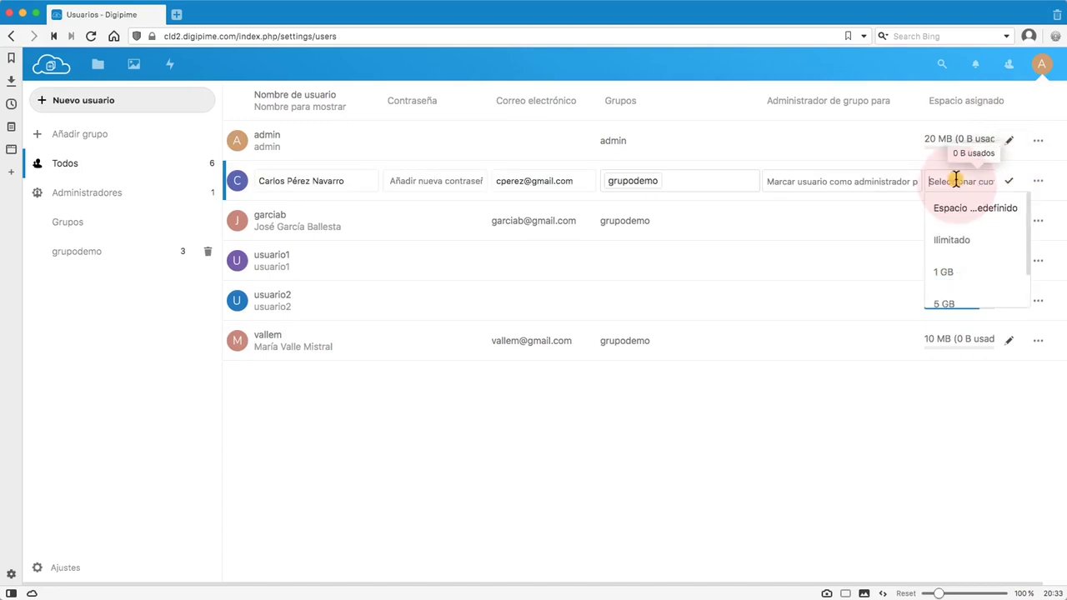
{"action": "scroll", "coordinate": [971, 240], "scroll_direction": "down", "scroll_amount": 2}
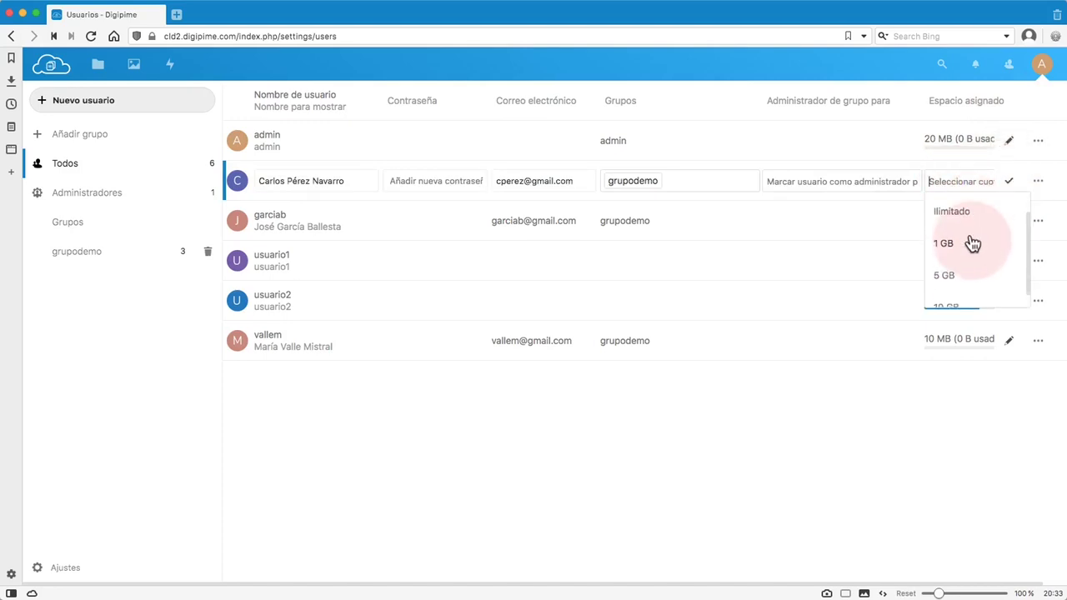
{"action": "scroll", "coordinate": [972, 242], "scroll_direction": "up", "scroll_amount": 2}
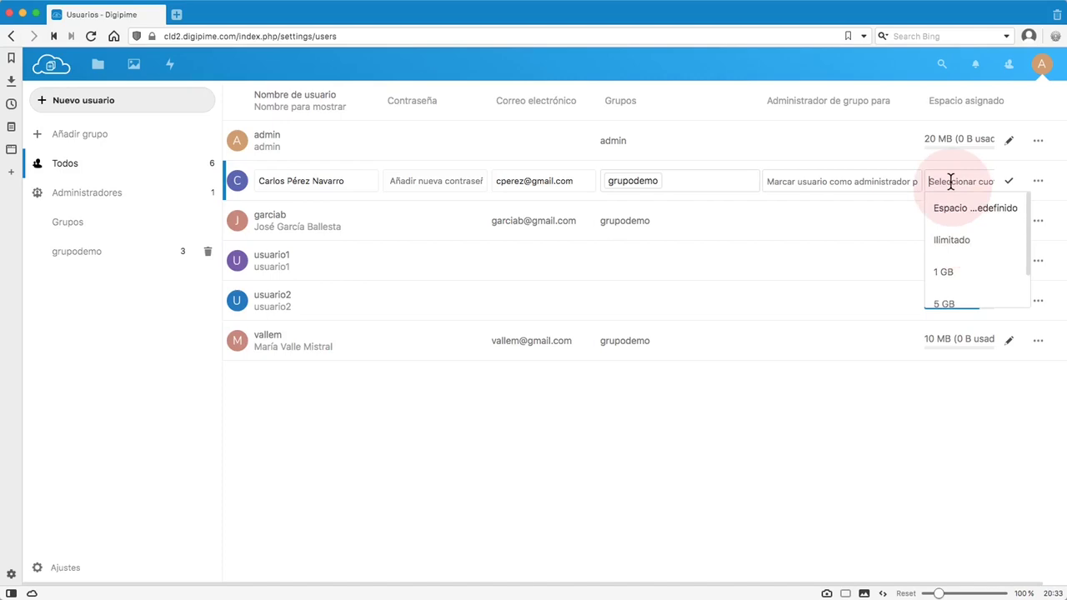
{"action": "type", "text": "10"}
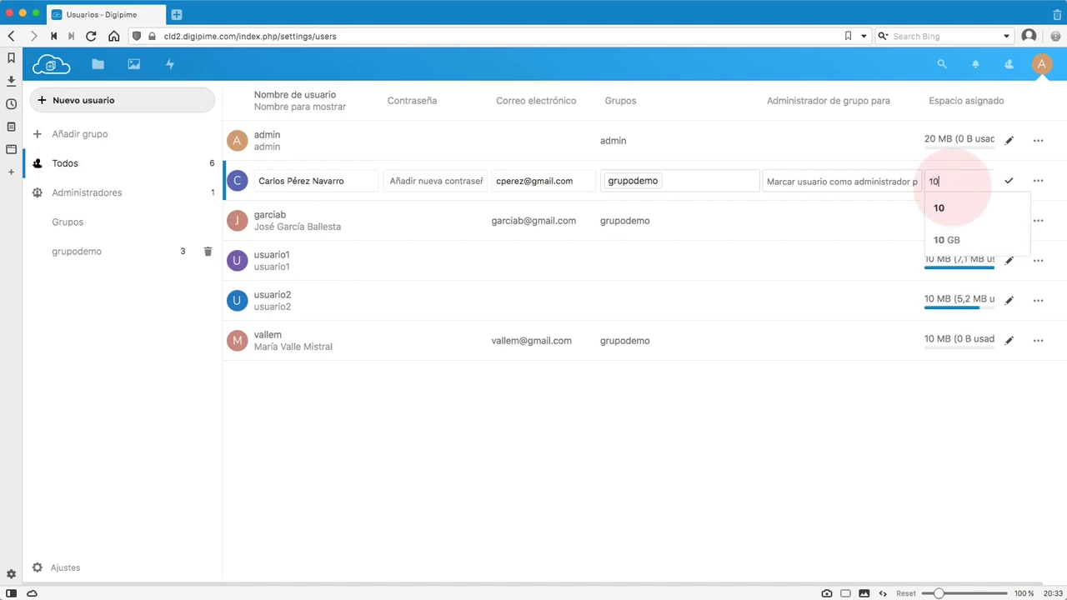
{"action": "type", "text": " MB"}
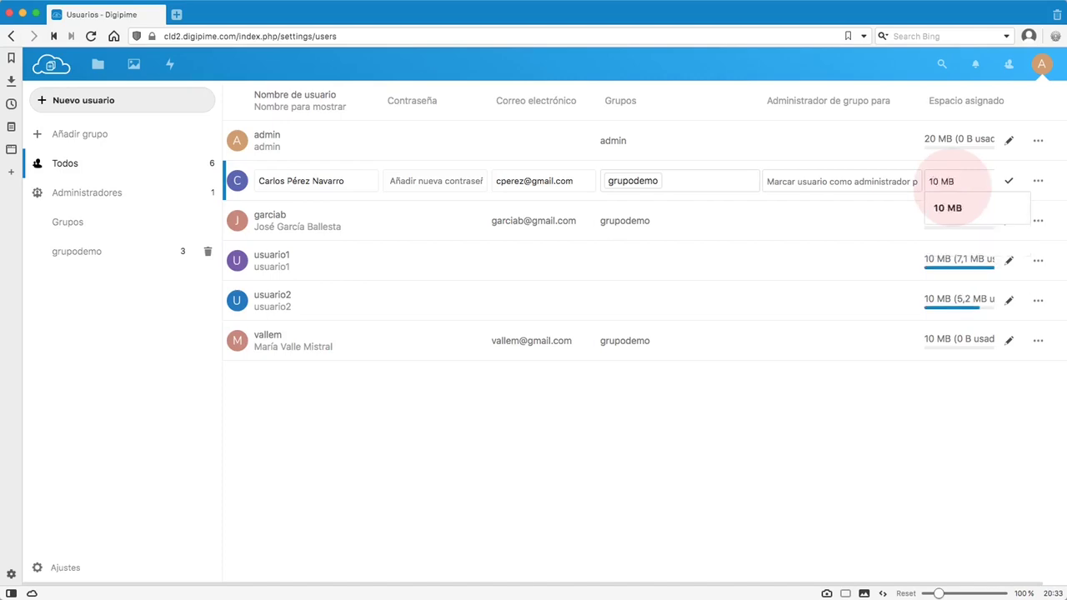
{"action": "left_click", "coordinate": [959, 210]}
{"action": "left_click", "coordinate": [1014, 181]}
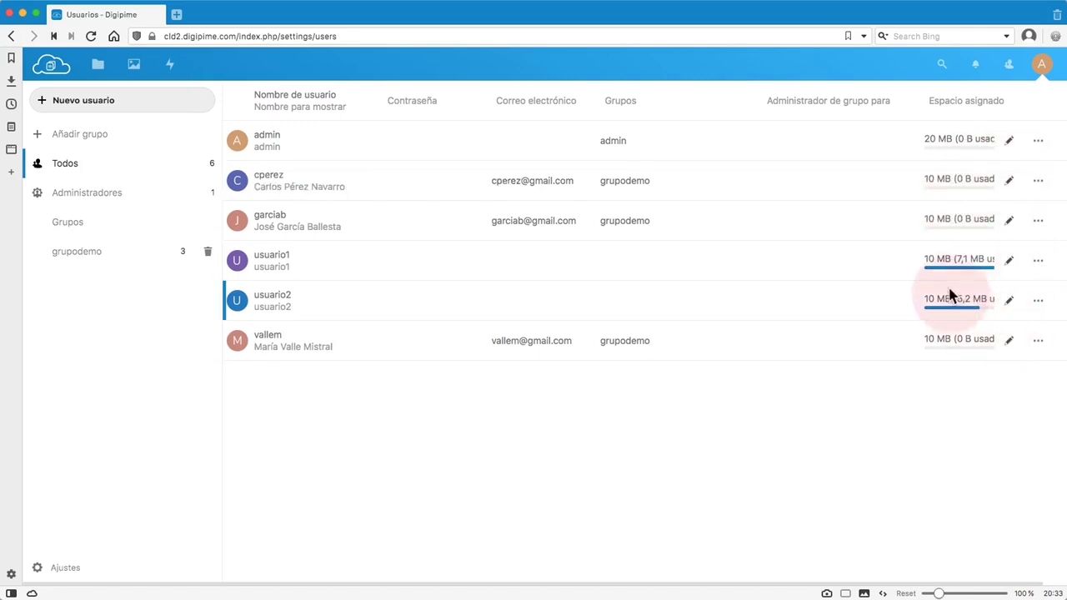
Step: Search the applications for "quota" and activate the Quota warning app
{"action": "left_click", "coordinate": [1043, 67]}
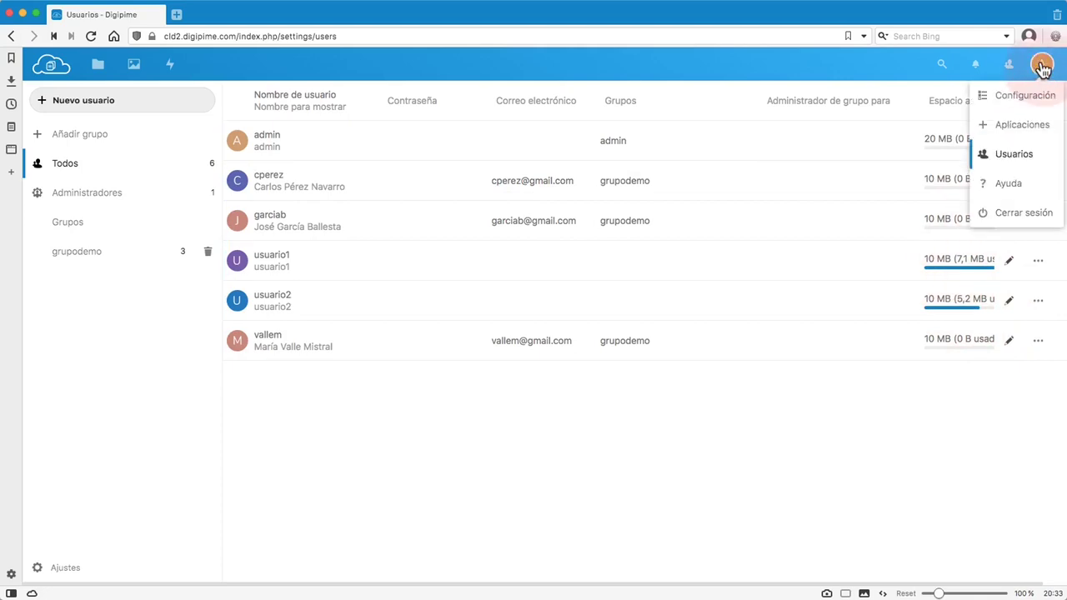
{"action": "left_click", "coordinate": [1015, 127]}
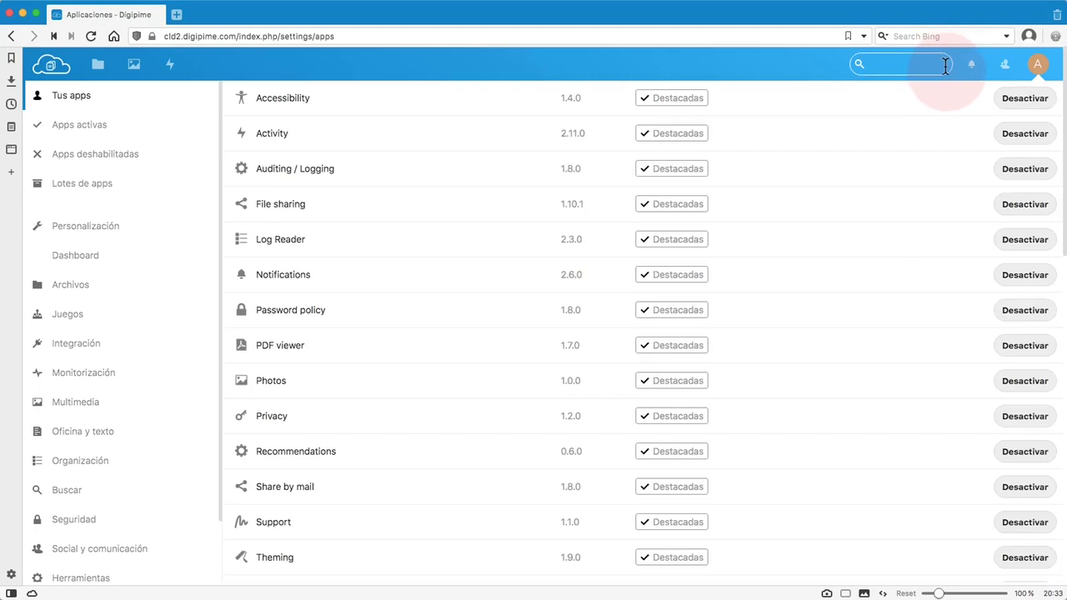
{"action": "type", "text": "quota"}
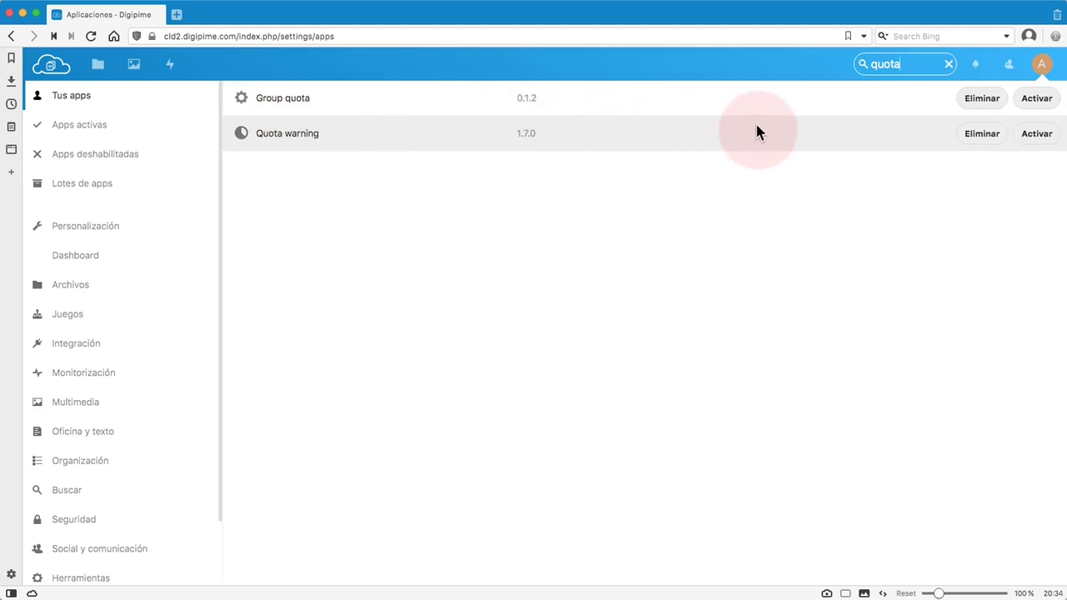
{"action": "left_click", "coordinate": [1033, 138]}
{"action": "left_click", "coordinate": [1033, 138]}
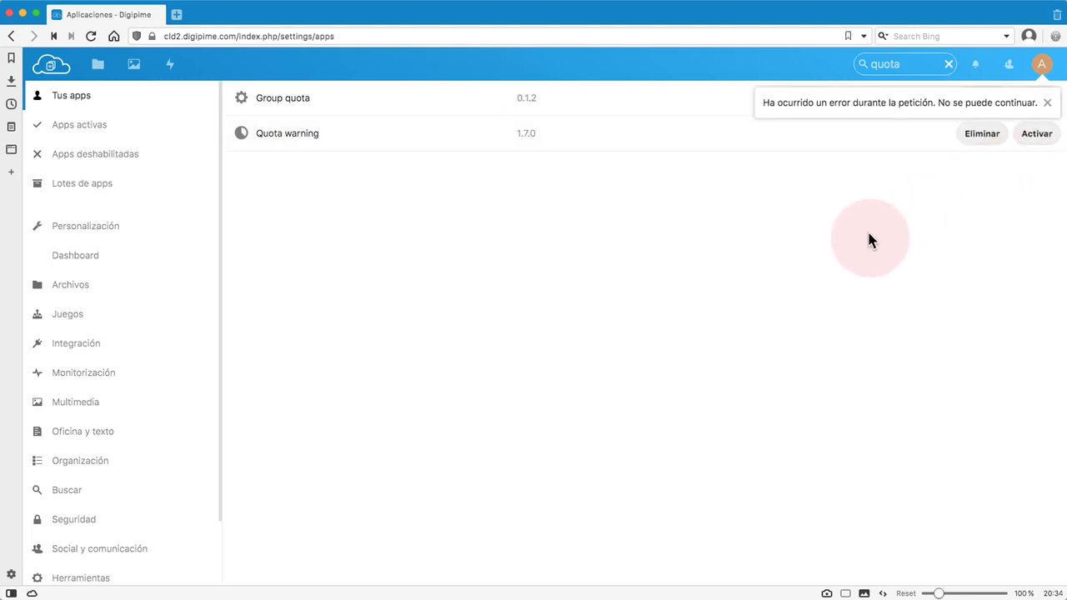
{"action": "left_click", "coordinate": [1032, 150]}
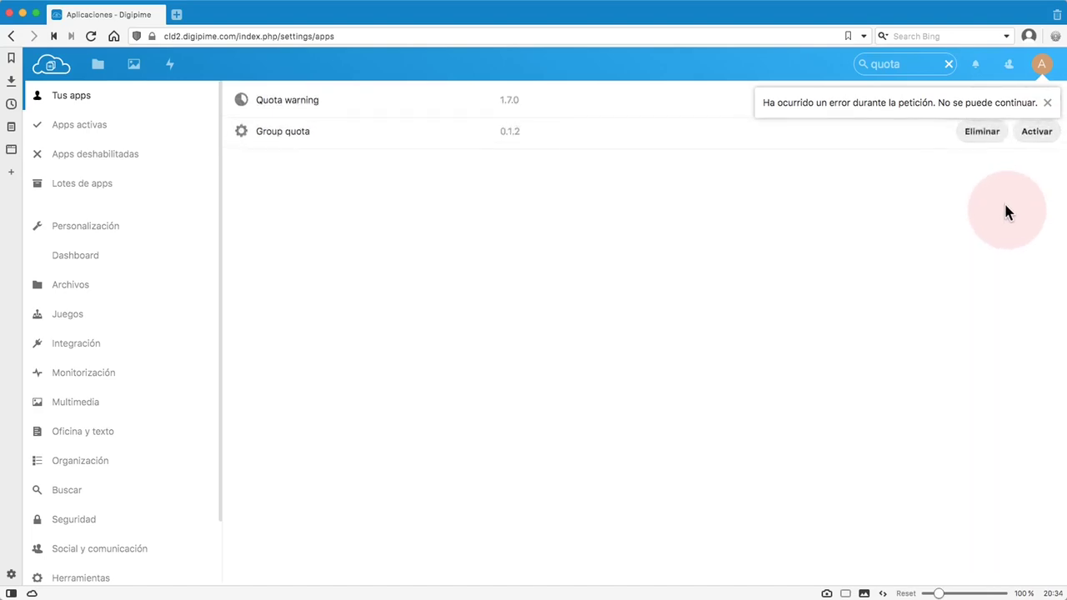
{"action": "left_click", "coordinate": [1047, 103]}
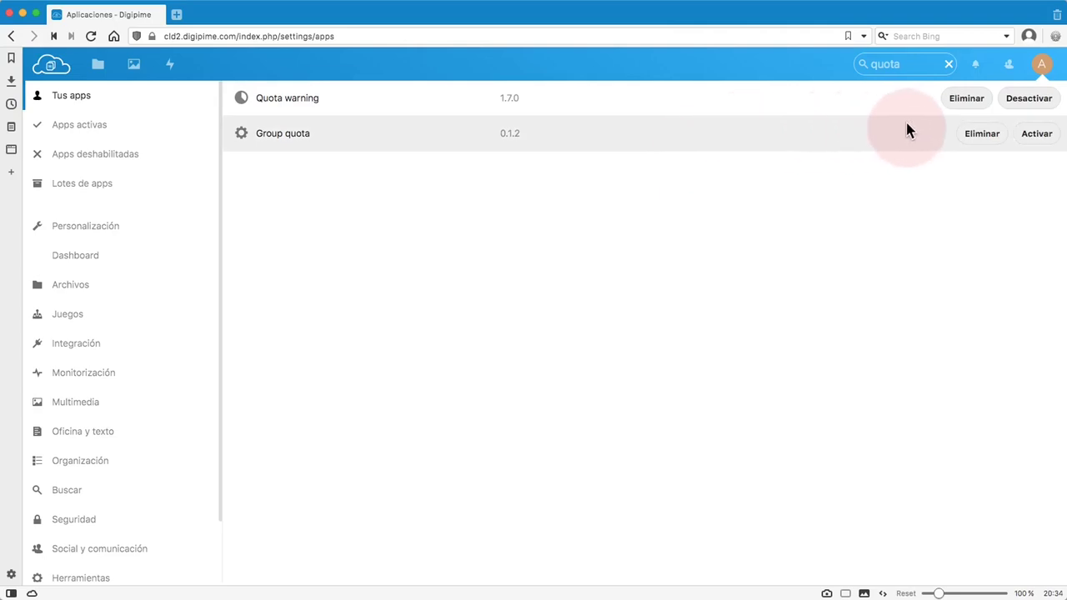
Step: Open the additional configuration page of the administration settings
{"action": "left_click", "coordinate": [1043, 68]}
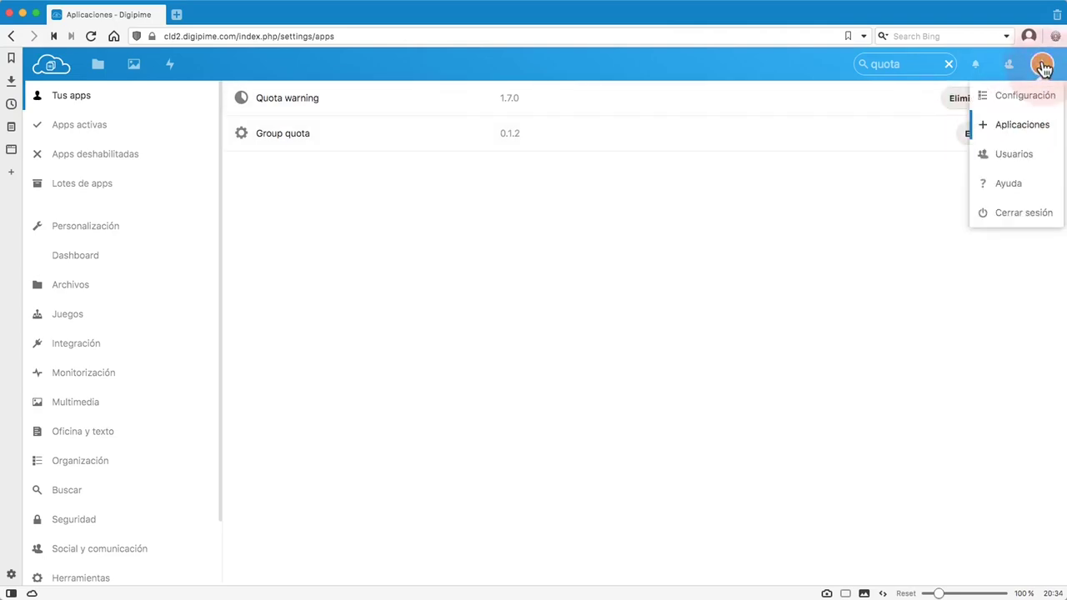
{"action": "left_click", "coordinate": [1018, 97]}
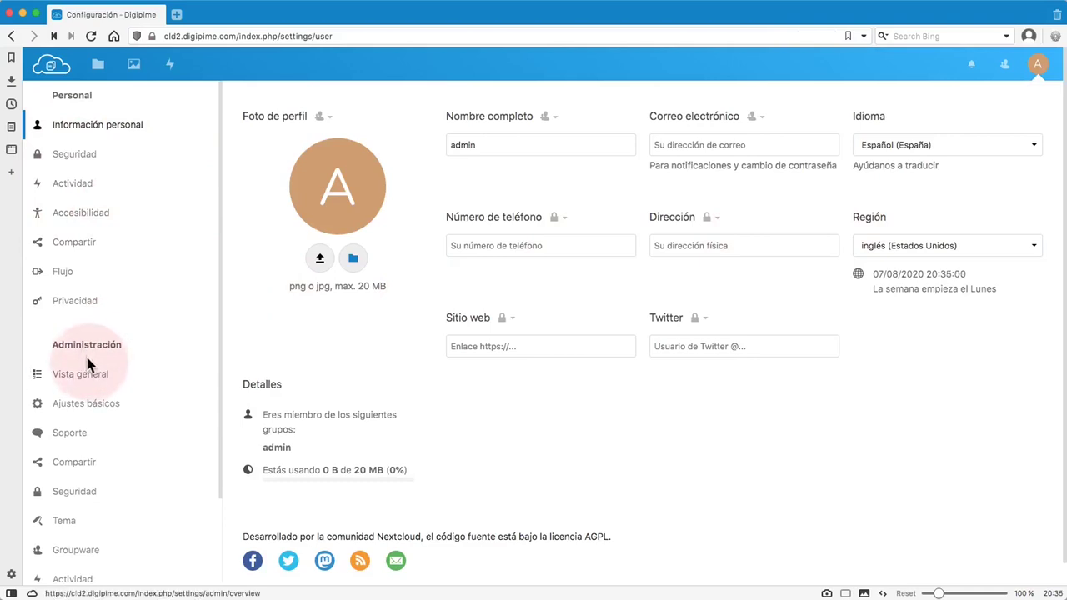
{"action": "scroll", "coordinate": [120, 367], "scroll_direction": "down", "scroll_amount": 1}
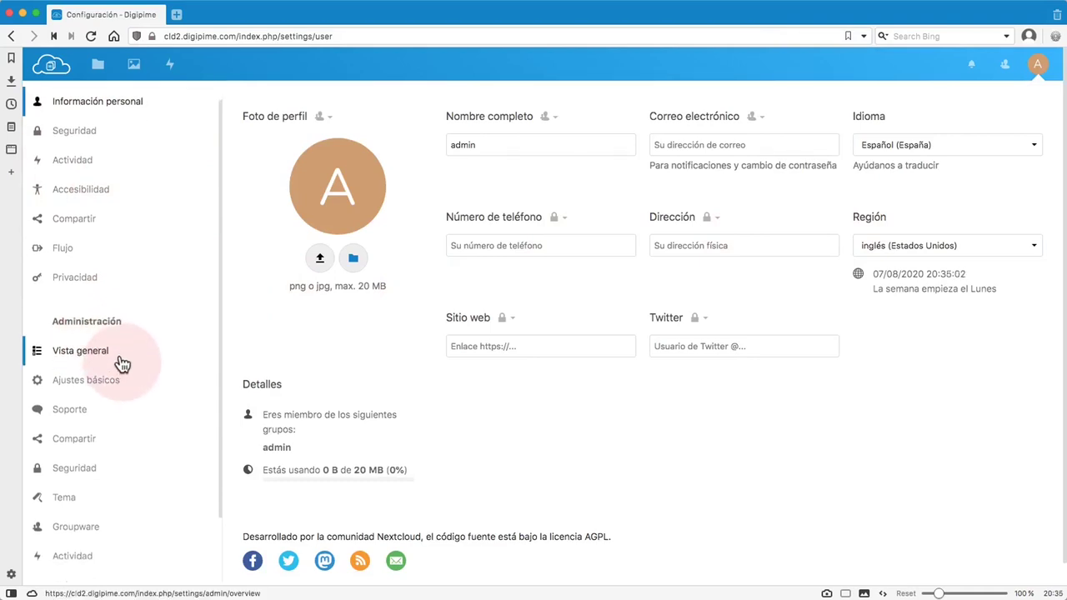
{"action": "scroll", "coordinate": [121, 367], "scroll_direction": "down", "scroll_amount": 3}
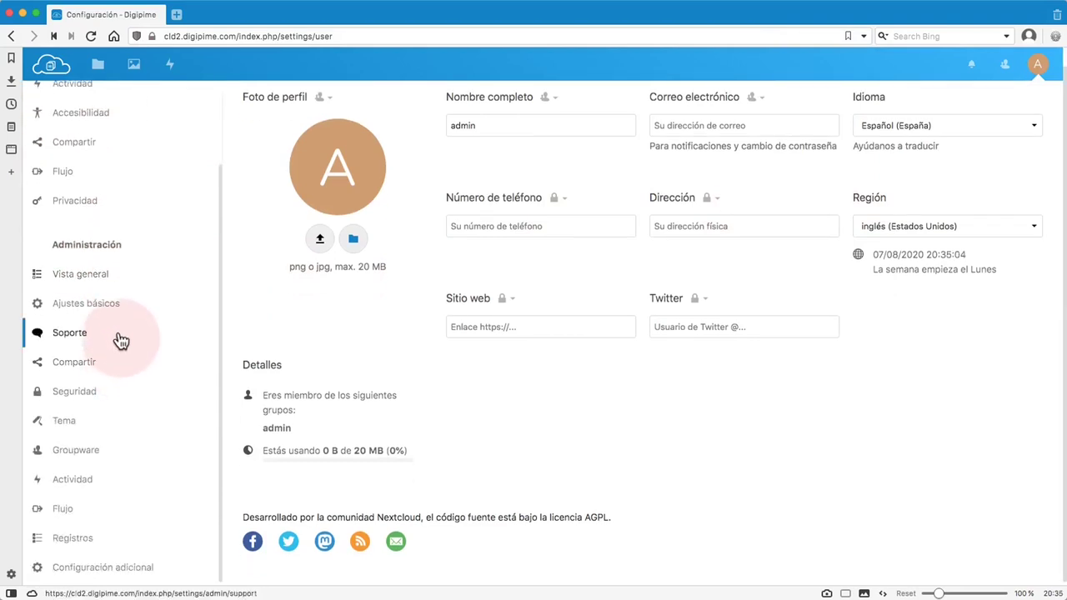
{"action": "left_click", "coordinate": [114, 573]}
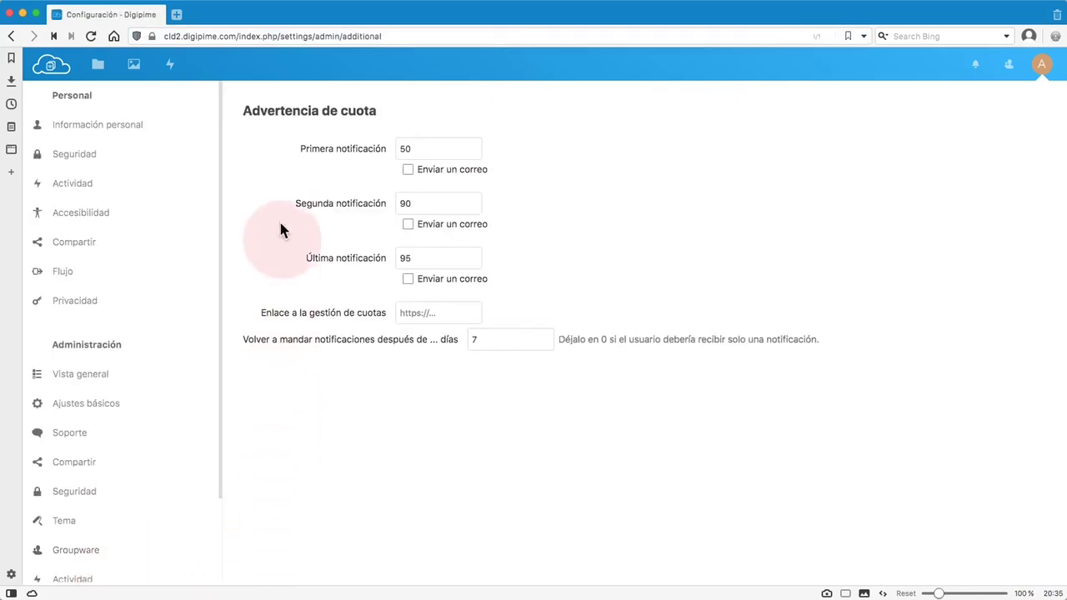
Step: Set the first quota warning notification to 60 and enable sending an email for it
{"action": "left_click", "coordinate": [287, 150]}
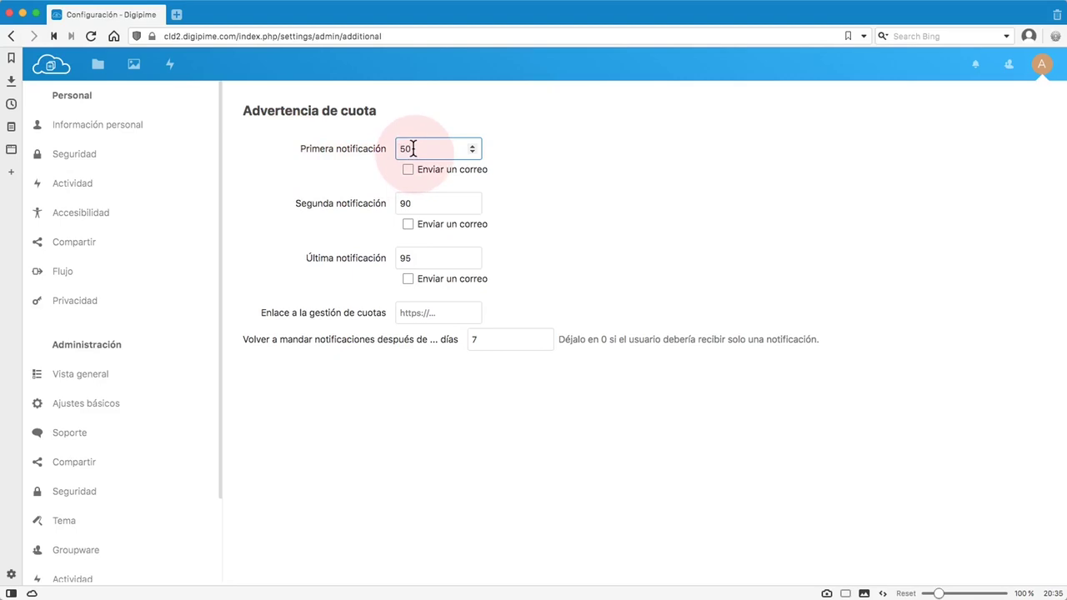
{"action": "left_click_drag", "start_coordinate": [414, 149], "coordinate": [395, 149]}
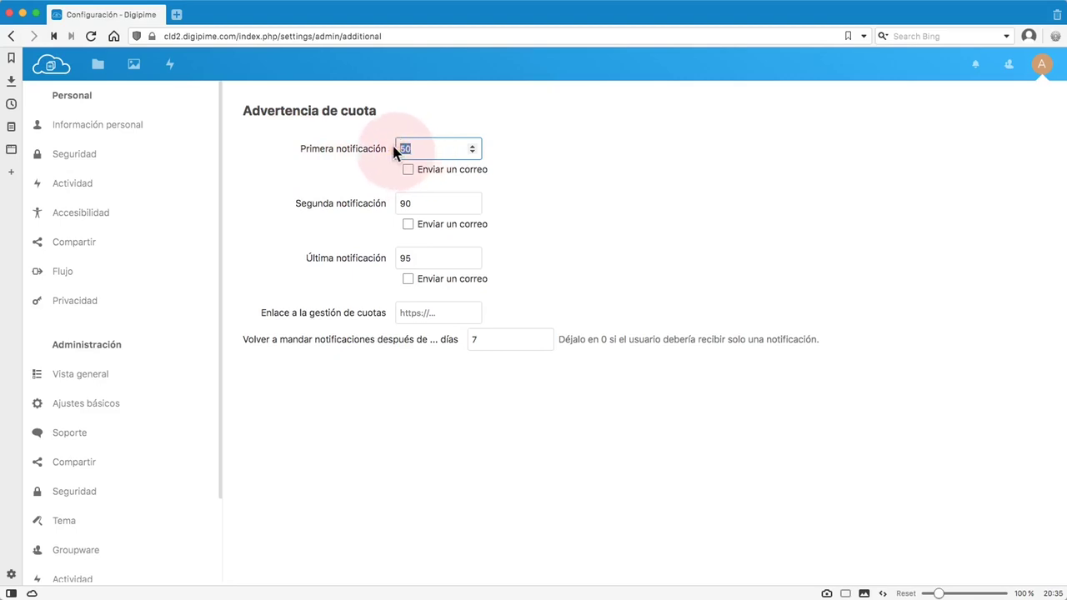
{"action": "type", "text": "6"}
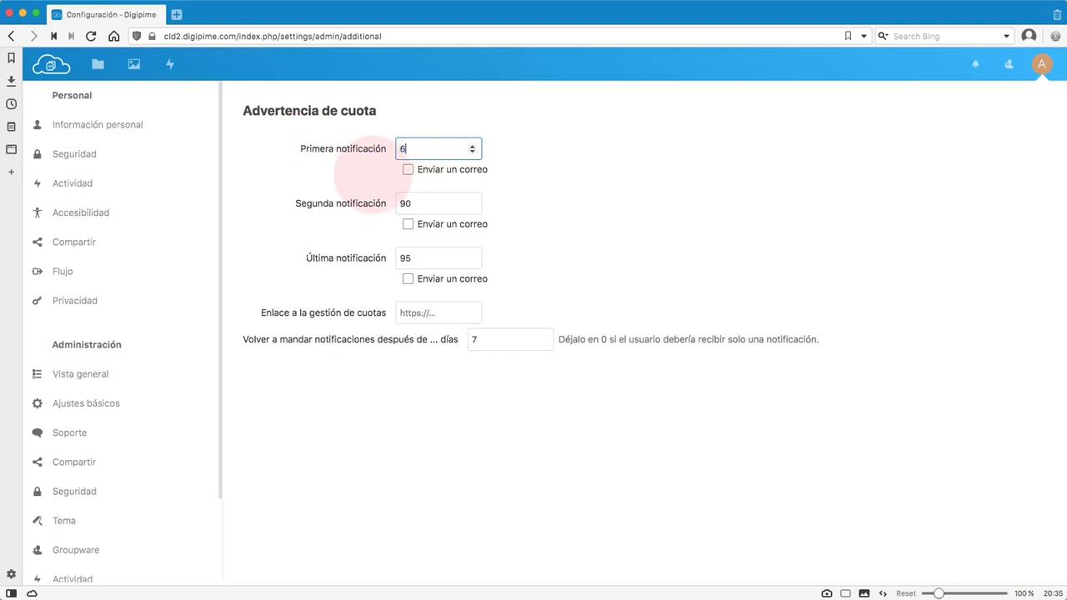
{"action": "type", "text": "0"}
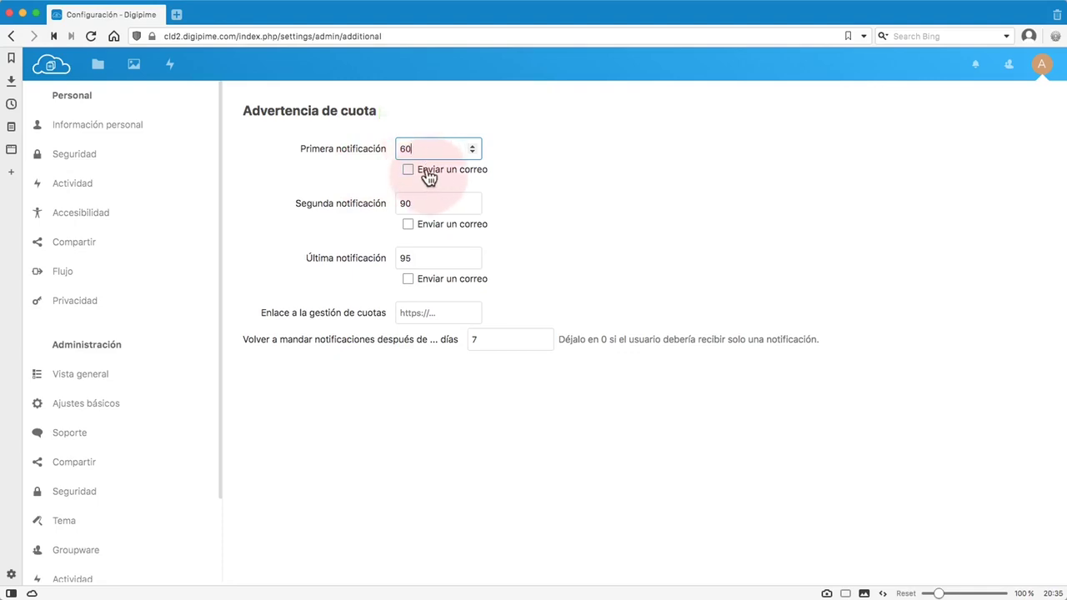
{"action": "left_click", "coordinate": [426, 172]}
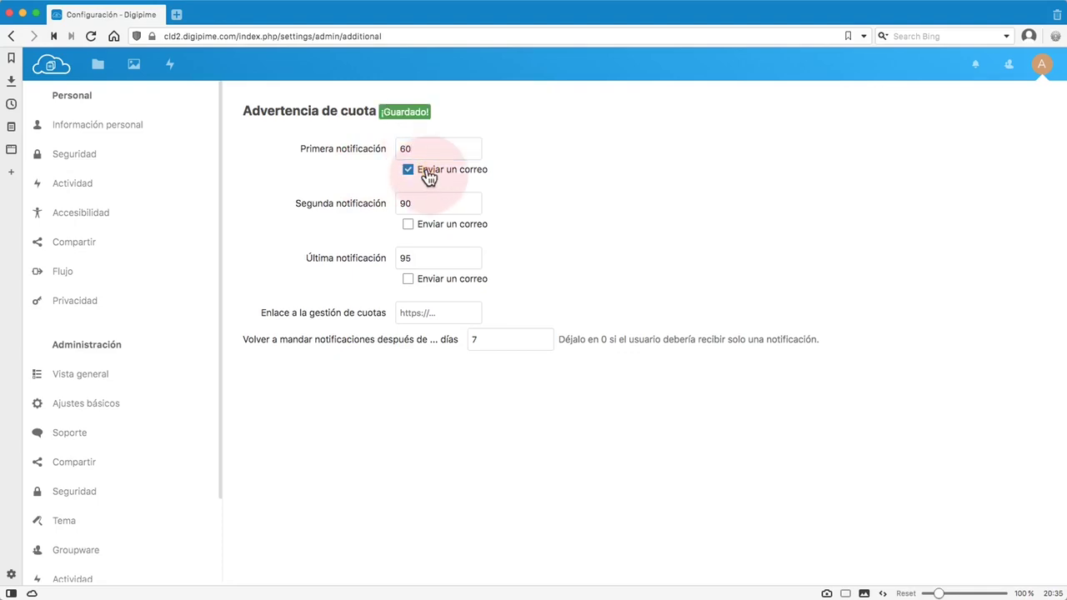
Step: Set the second quota warning notification to 85 and enable its email
{"action": "left_click", "coordinate": [416, 204]}
{"action": "left_click_drag", "start_coordinate": [416, 203], "coordinate": [388, 200]}
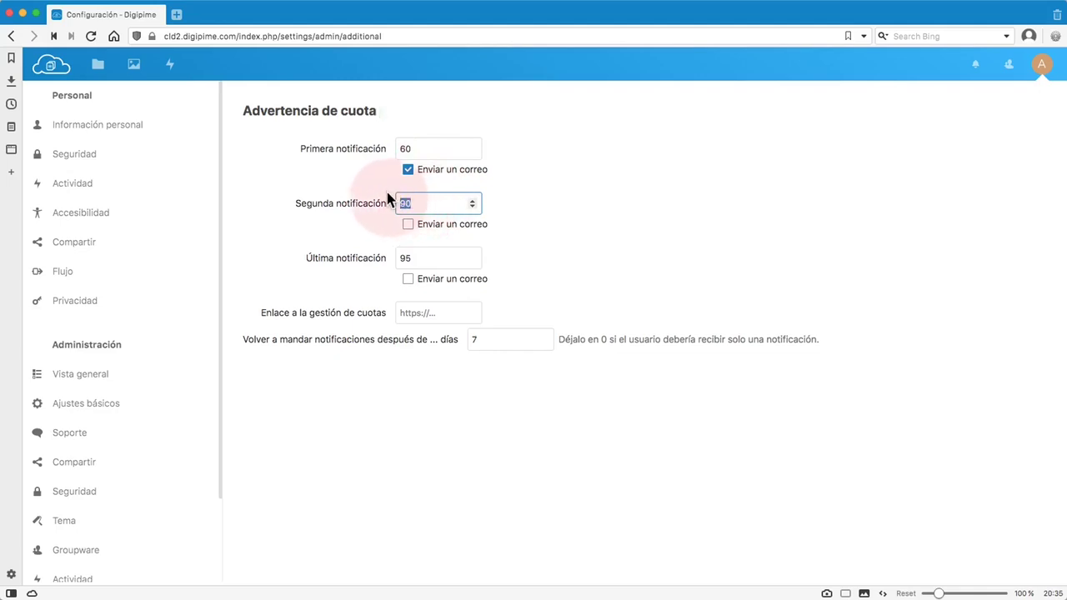
{"action": "type", "text": "85"}
{"action": "left_click", "coordinate": [430, 228]}
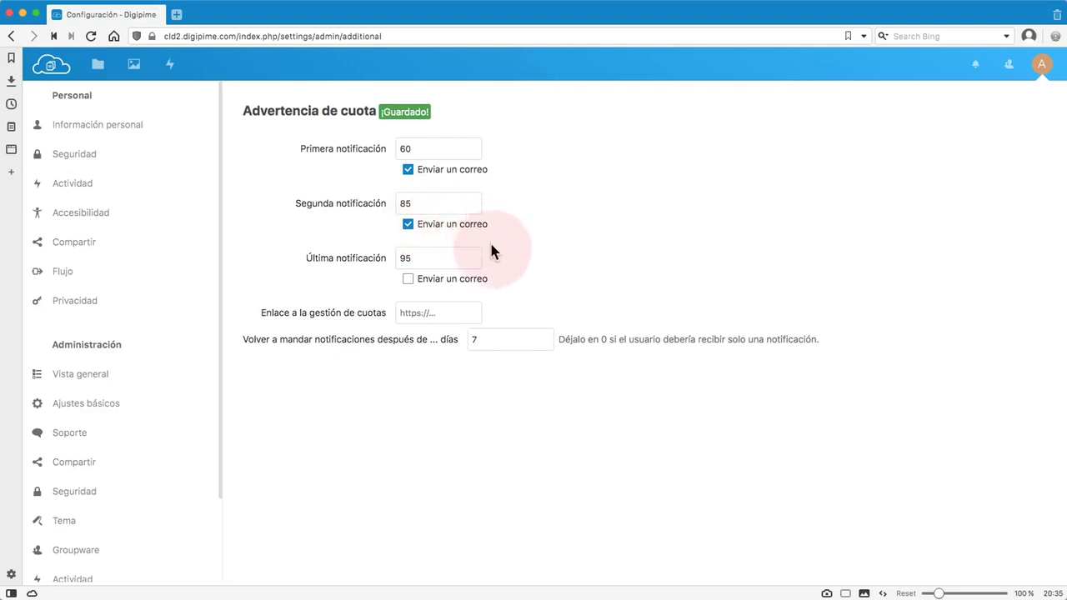
Step: Set the last quota warning notification to 99 and turn on its email sending
{"action": "left_click", "coordinate": [427, 259]}
{"action": "left_click_drag", "start_coordinate": [413, 262], "coordinate": [399, 259]}
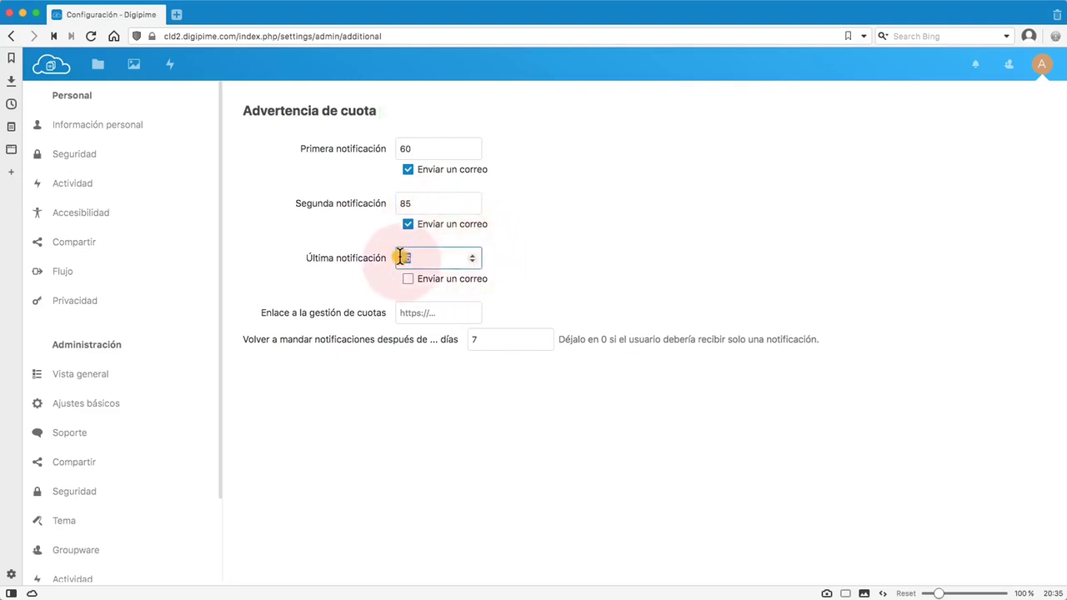
{"action": "type", "text": "99"}
{"action": "left_click", "coordinate": [433, 285]}
{"action": "left_click", "coordinate": [451, 317]}
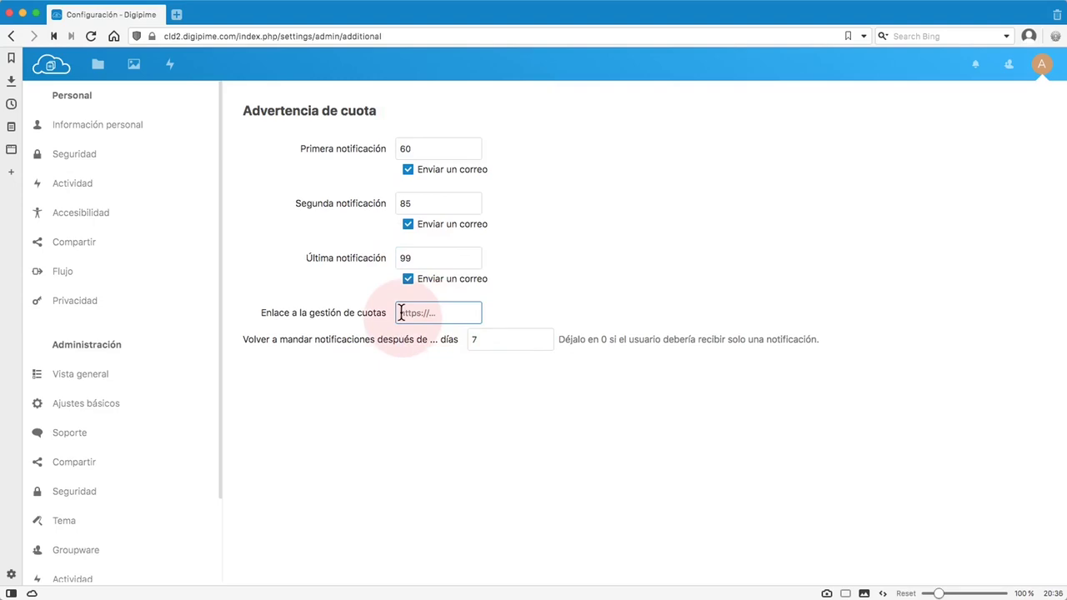
{"action": "left_click", "coordinate": [273, 349]}
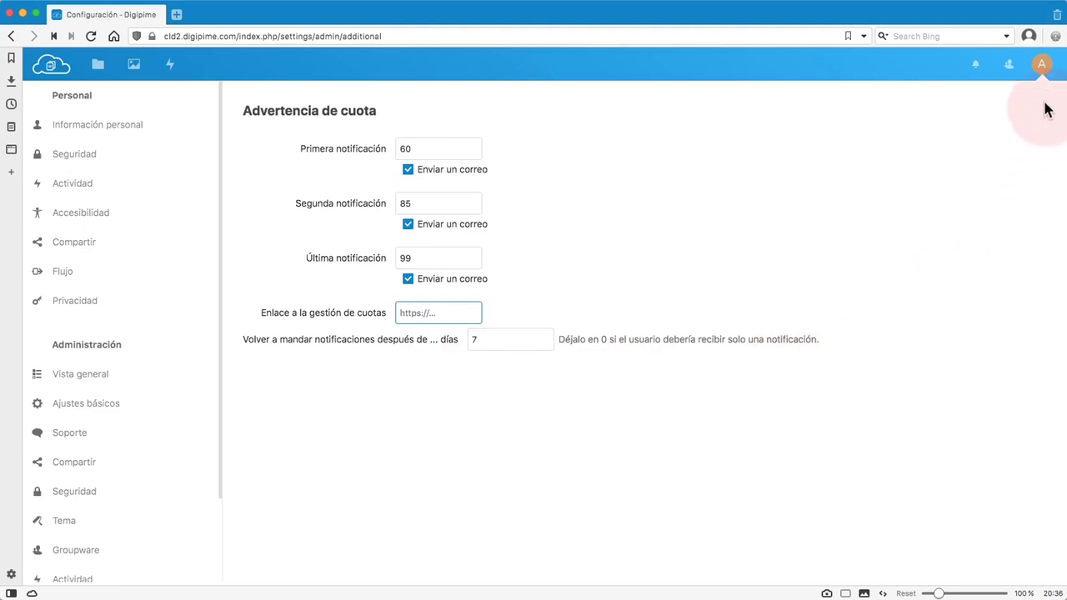
Step: Log out of the admin account
{"action": "left_click", "coordinate": [1043, 65]}
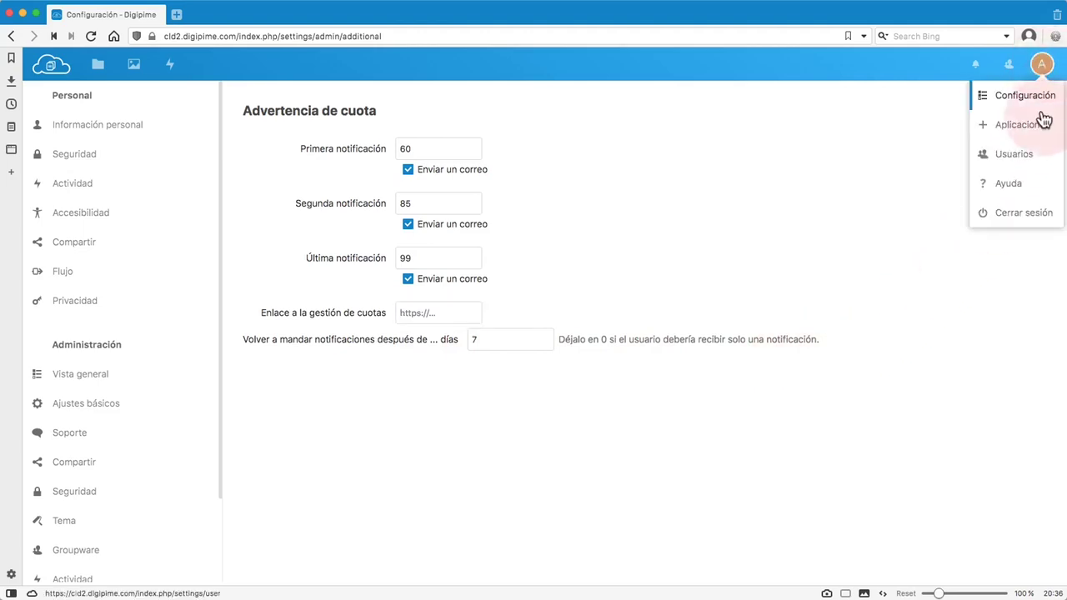
{"action": "left_click", "coordinate": [1025, 214]}
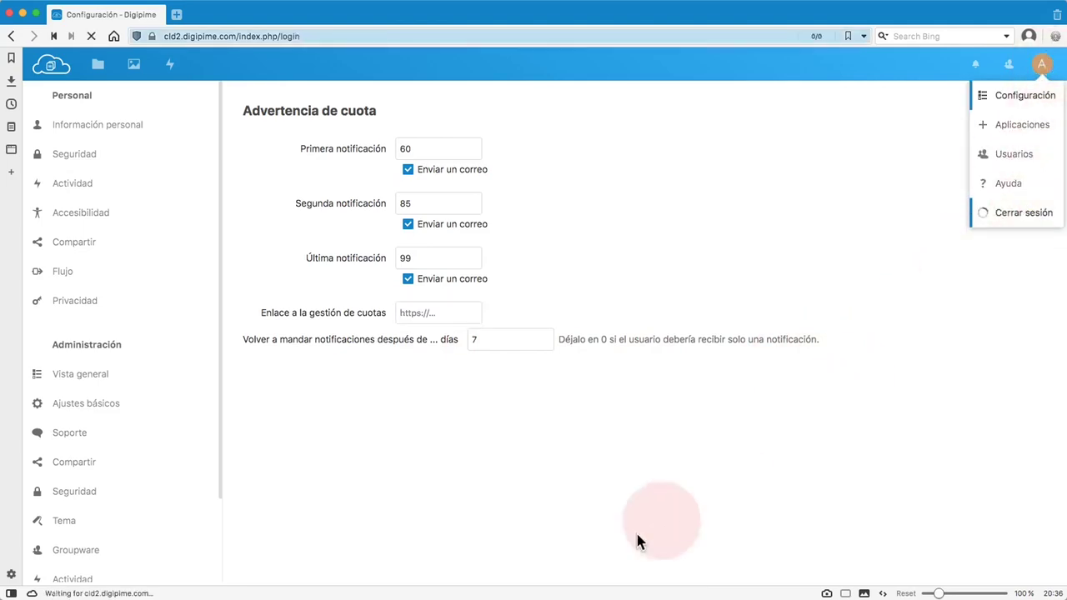